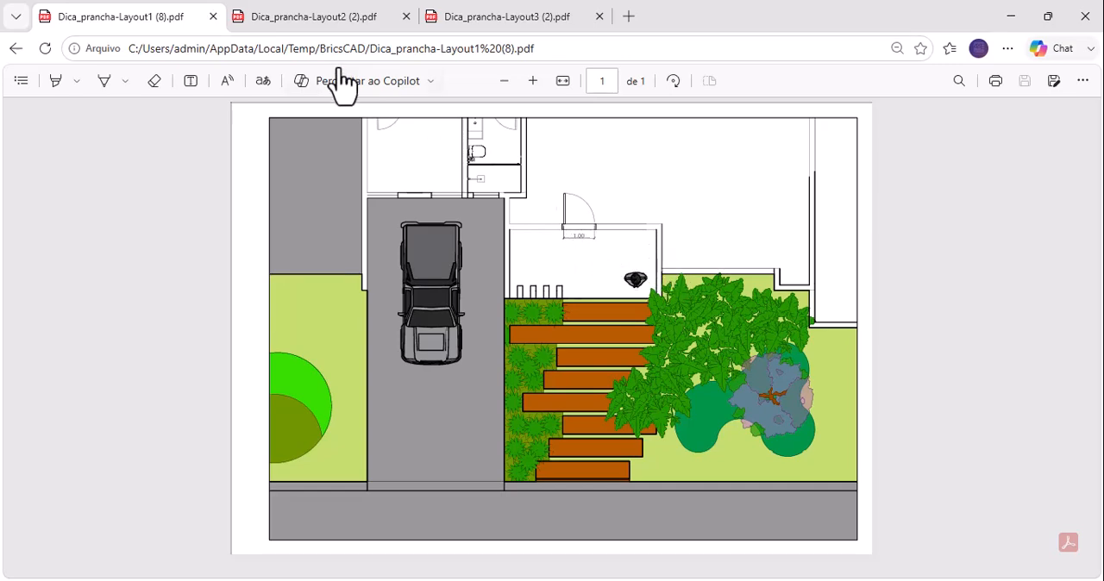
- Review the plotted PDFs of Layout2 and Layout3 and return to the Layout1 PDF
{"action": "left_click", "coordinate": [345, 16]}
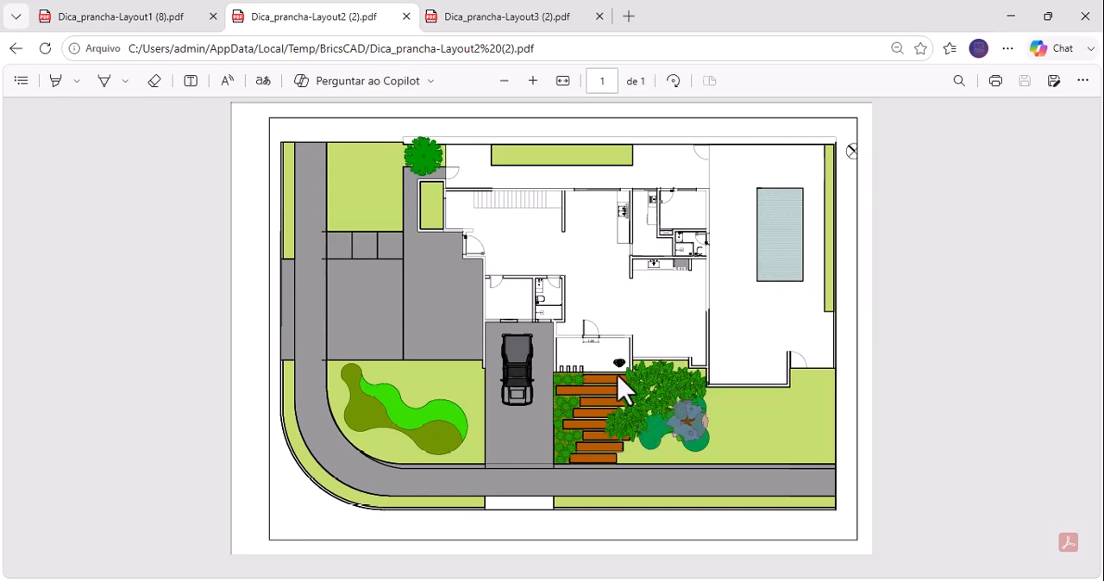
{"action": "left_click", "coordinate": [538, 18]}
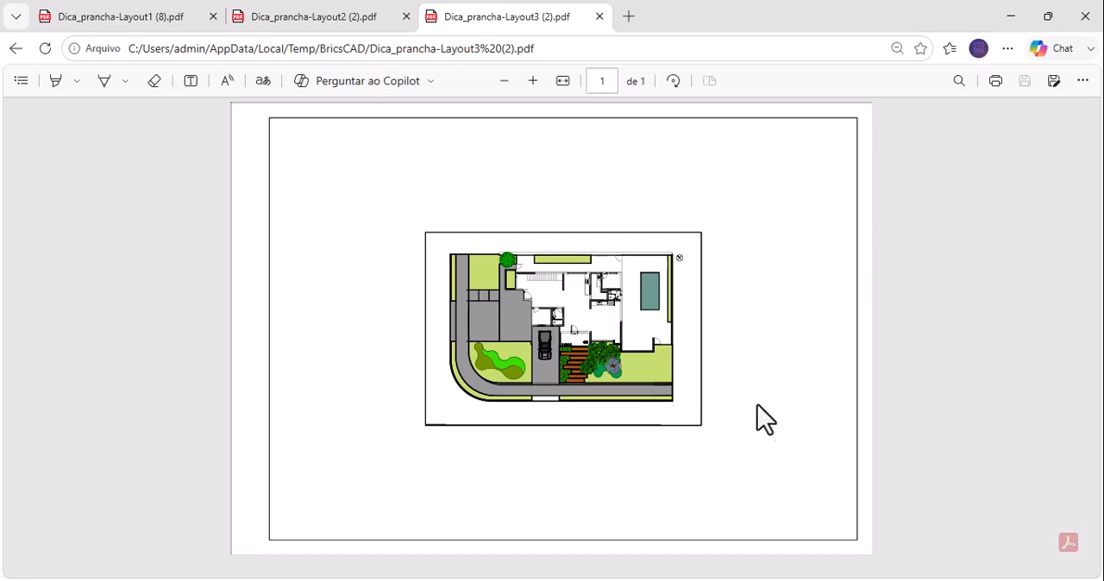
{"action": "left_click", "coordinate": [142, 2]}
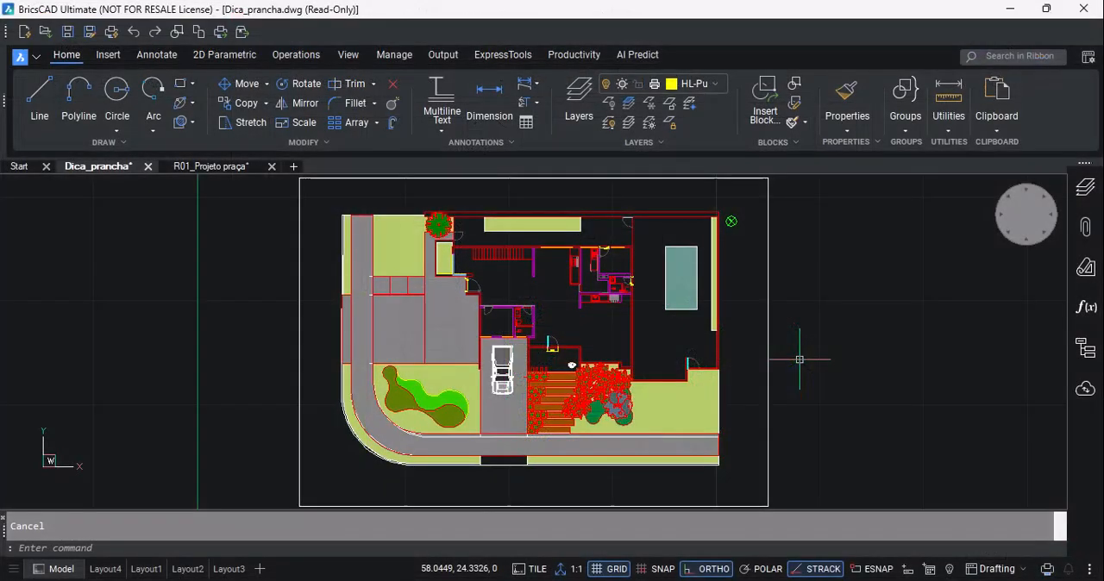
- Switch to the Dica_prancha drawing in BricsCAD and set its insertion units to Meters
{"action": "type", "text": "un"}
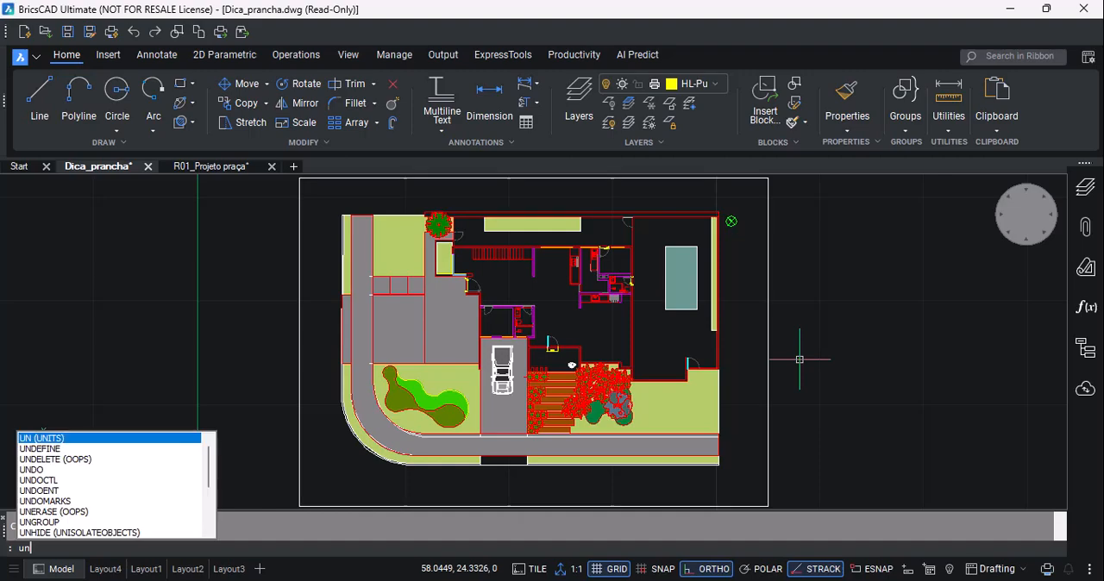
{"action": "key", "text": "Return"}
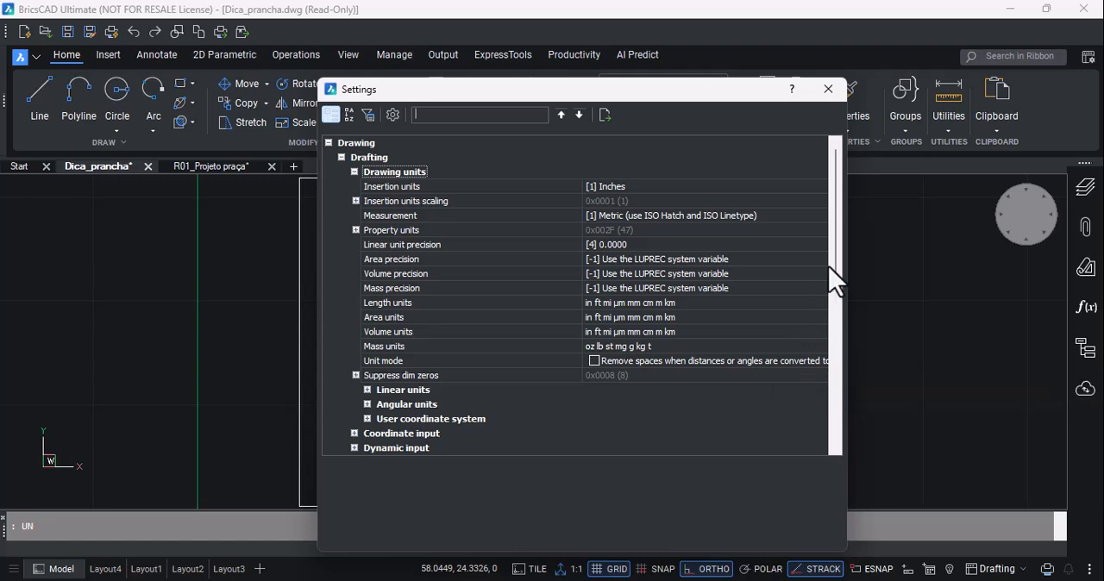
{"action": "left_click", "coordinate": [819, 186]}
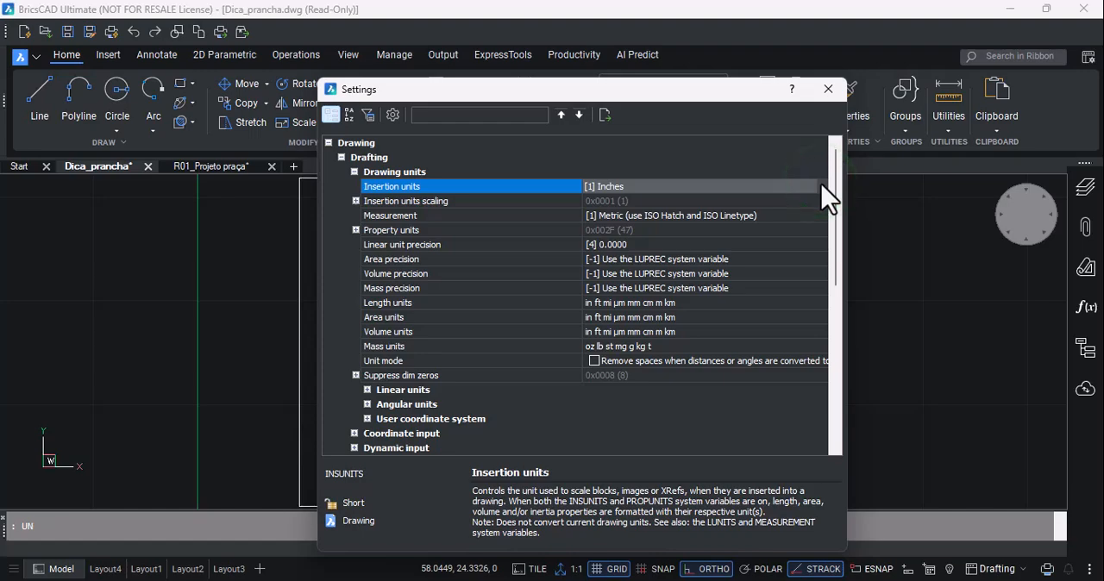
{"action": "left_click", "coordinate": [821, 186]}
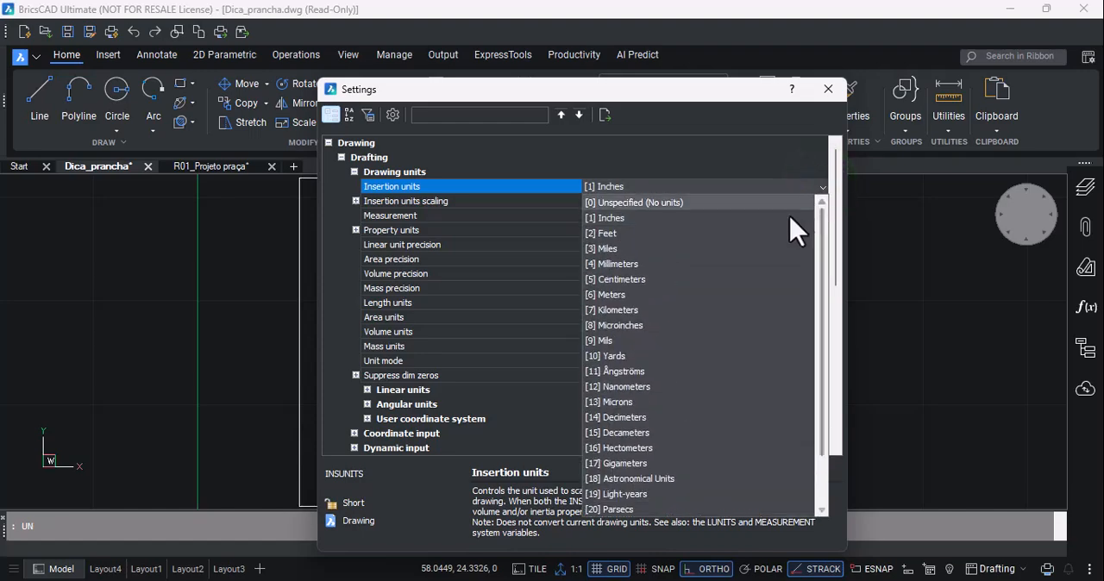
{"action": "left_click", "coordinate": [636, 296]}
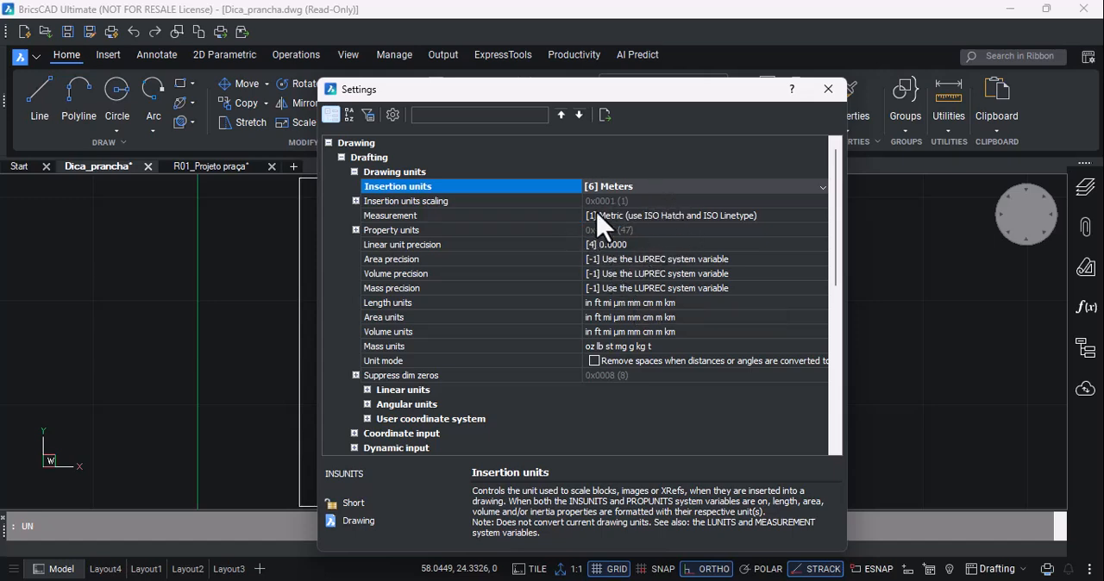
{"action": "left_click", "coordinate": [828, 91]}
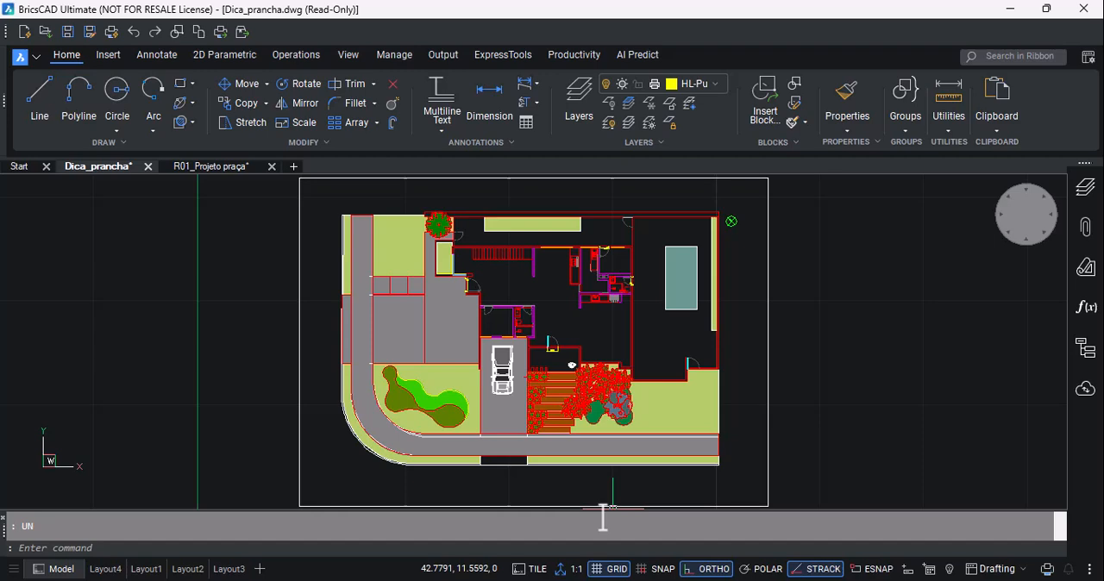
- Set the model space annotation scale to 1:1
{"action": "left_click", "coordinate": [575, 572]}
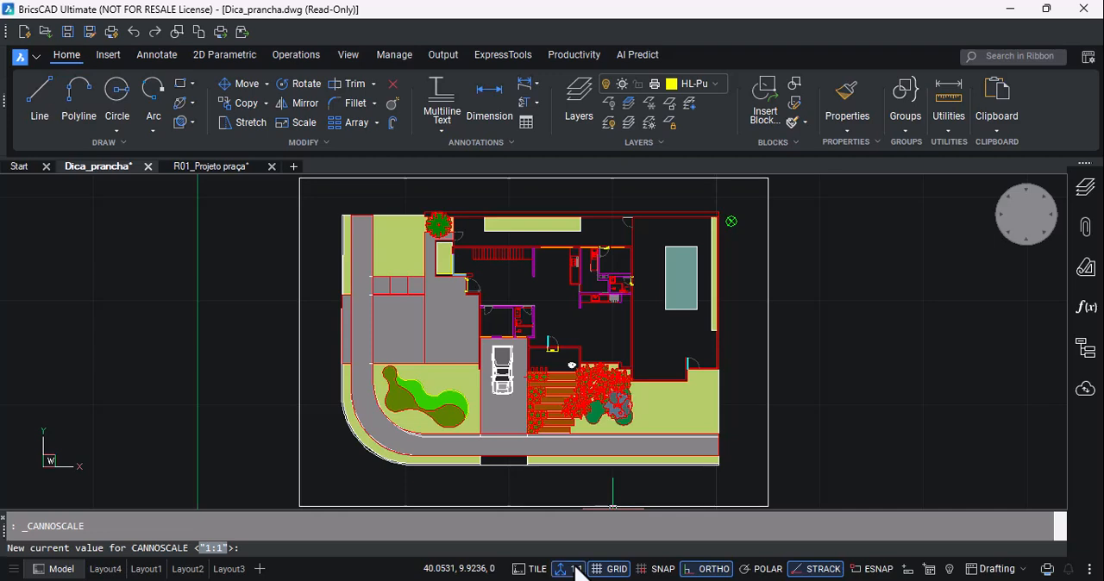
{"action": "left_click", "coordinate": [576, 572]}
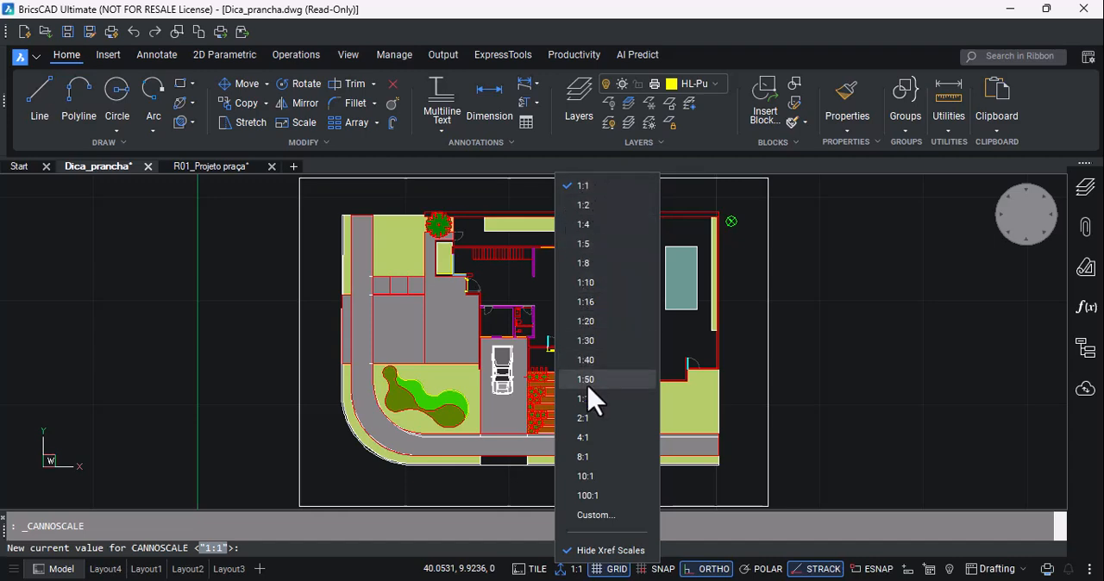
{"action": "left_click", "coordinate": [609, 188]}
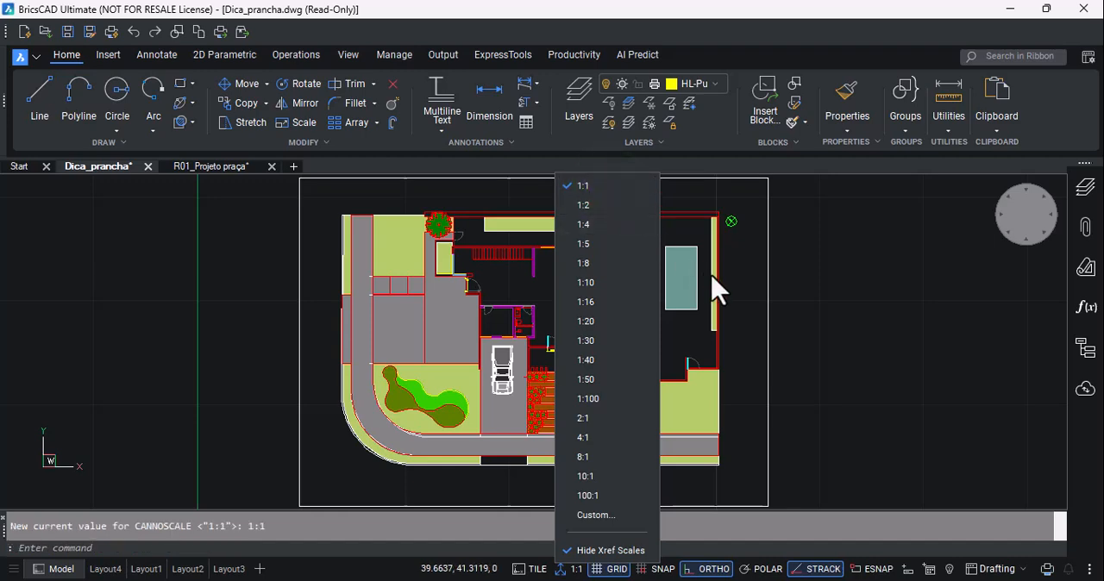
{"action": "left_click", "coordinate": [589, 178]}
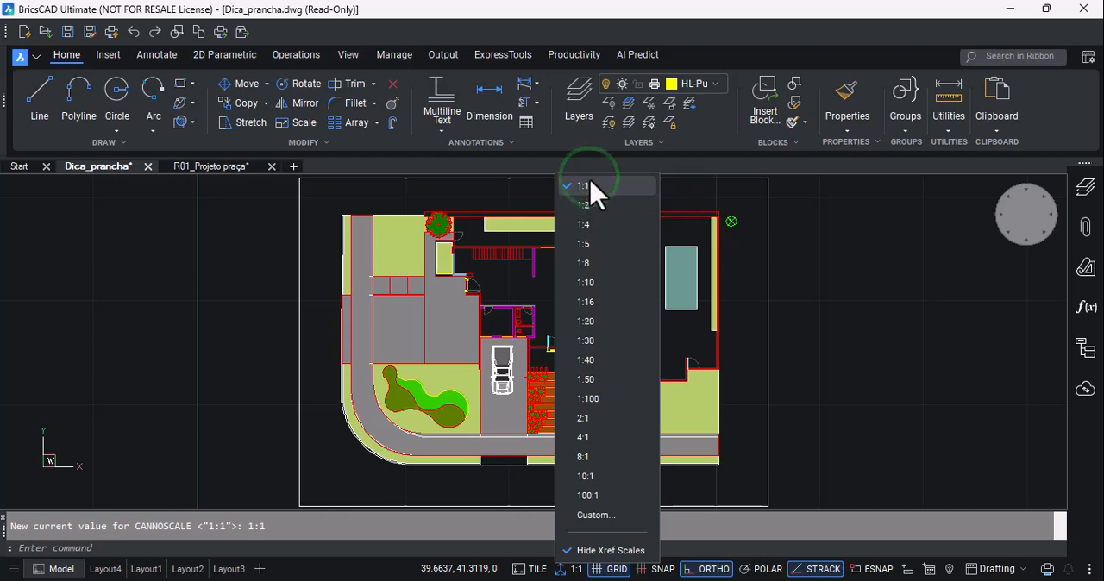
{"action": "left_click", "coordinate": [880, 276]}
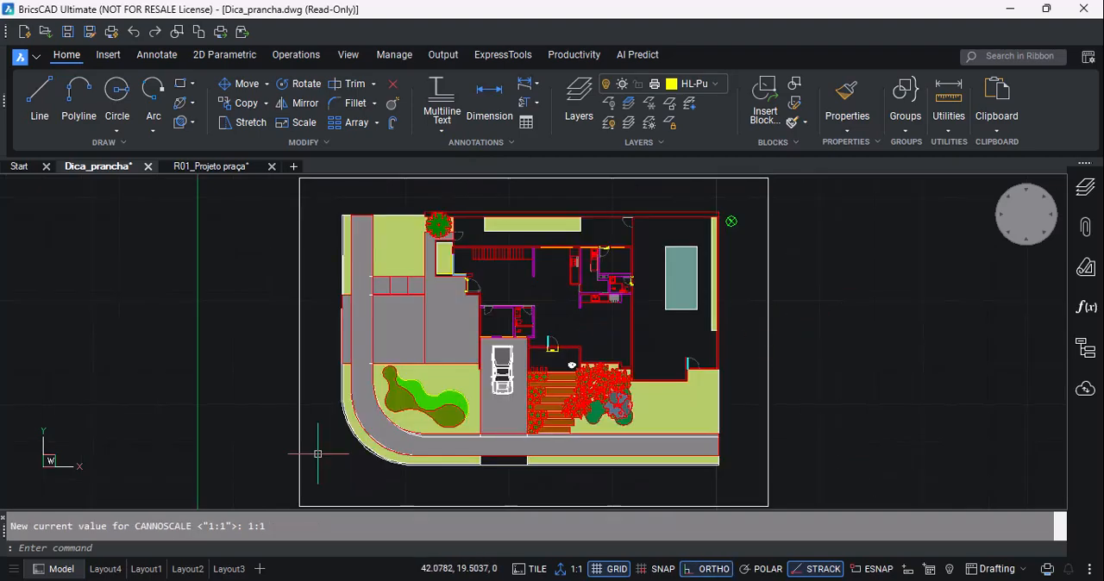
- In Layout4, create a rectangular viewport about 245 by 182 mm just inside the sheet's printable margins with MVIEW
{"action": "left_click", "coordinate": [104, 569]}
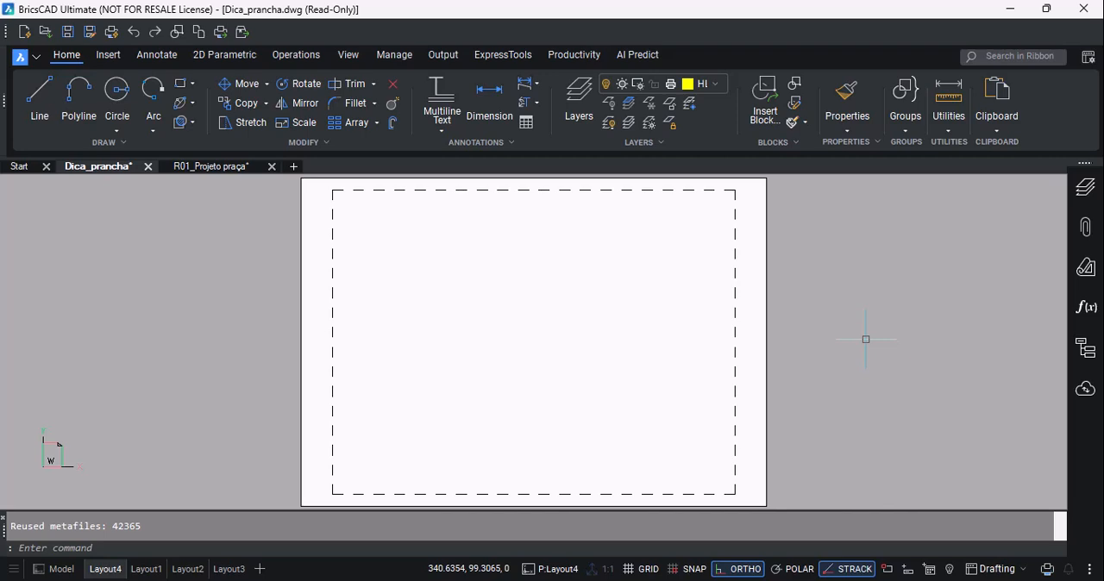
{"action": "type", "text": "m"}
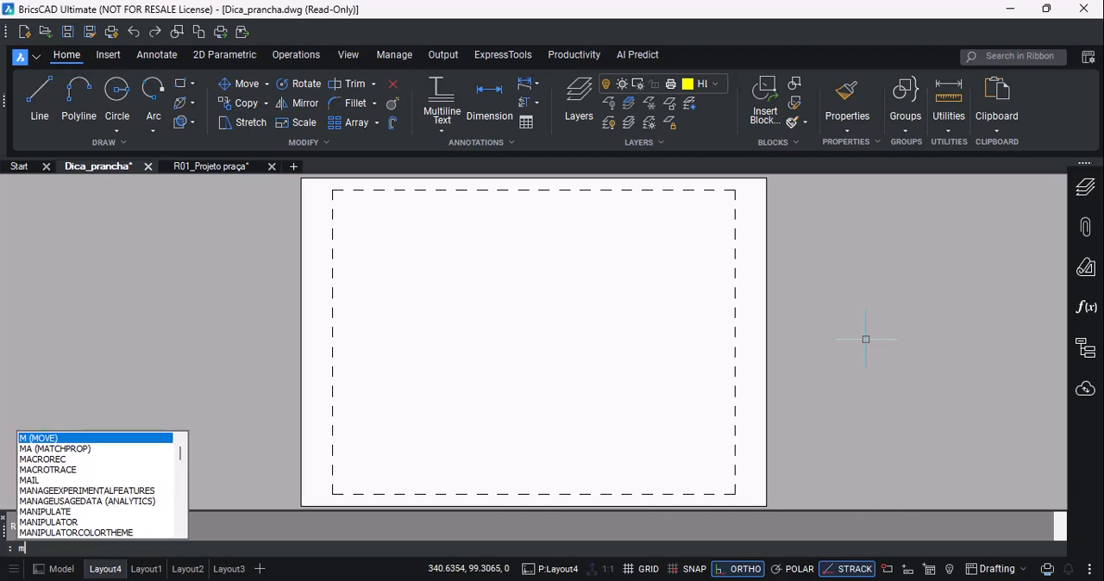
{"action": "type", "text": "v"}
{"action": "key", "text": "Return"}
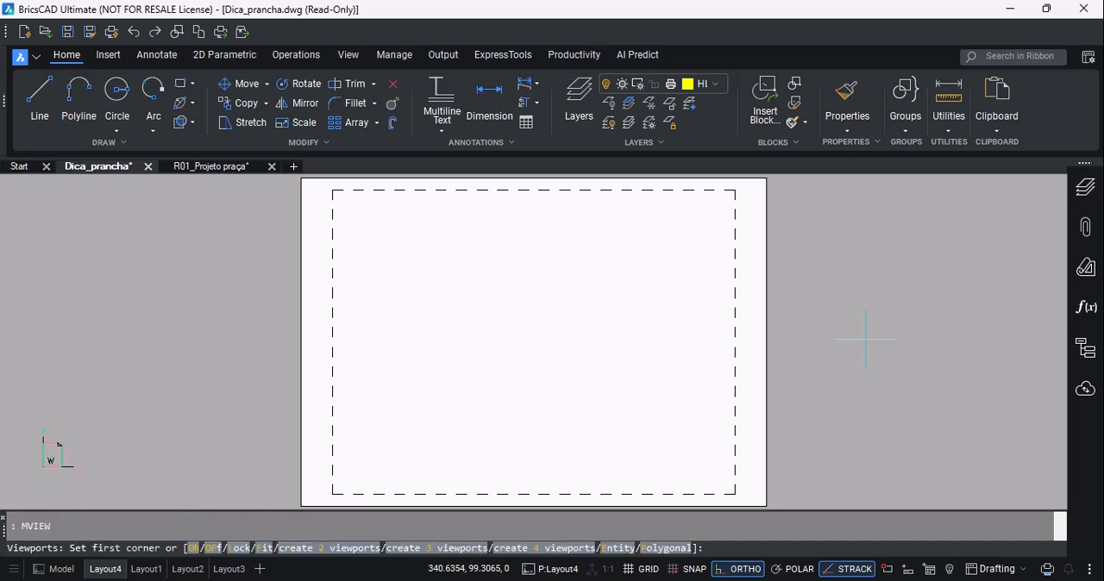
{"action": "left_click", "coordinate": [342, 201]}
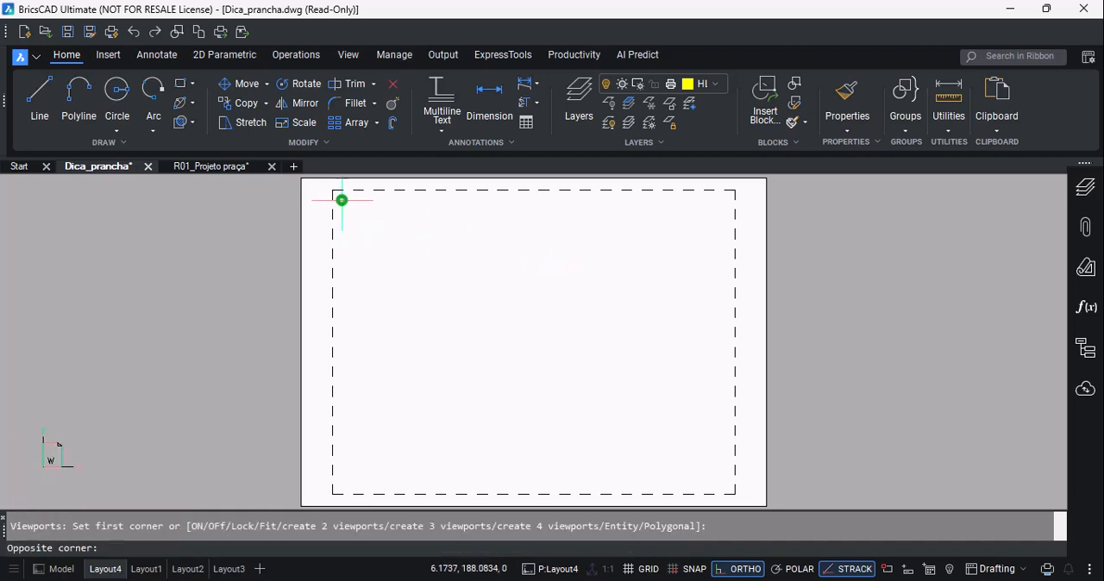
{"action": "left_click", "coordinate": [725, 483]}
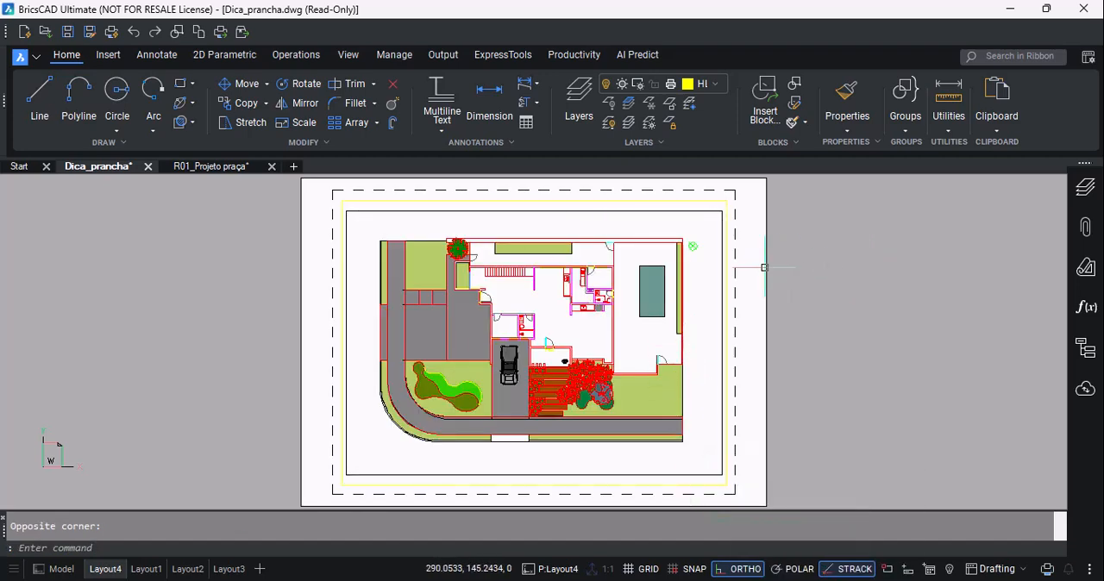
- Activate the new viewport's model space and scale its view to 1:50 with a zoom factor of 1000/50xp
{"action": "double_click", "coordinate": [711, 279]}
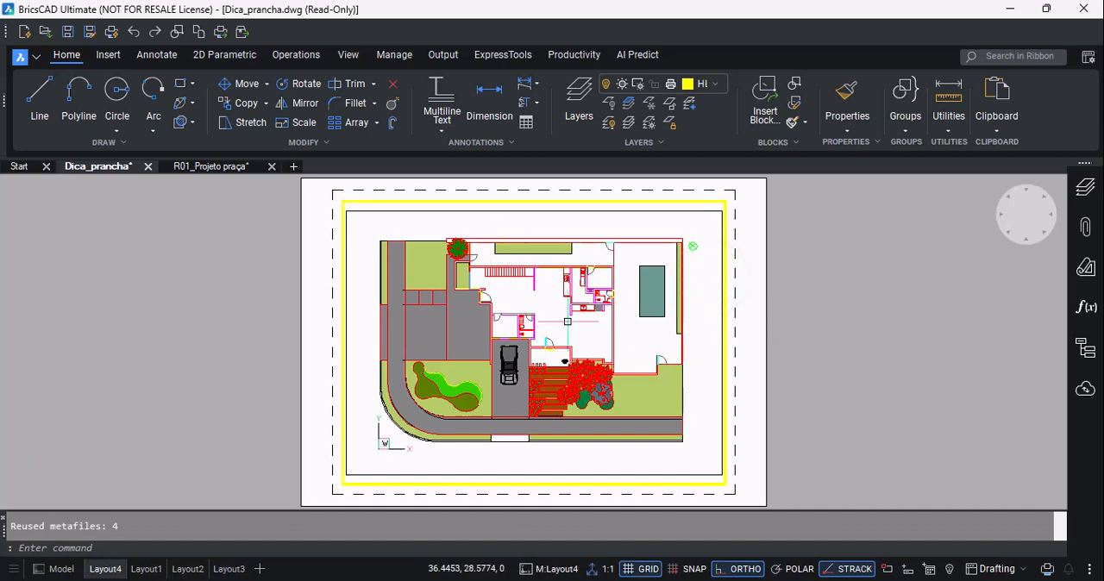
{"action": "mouse_move", "coordinate": [552, 313]}
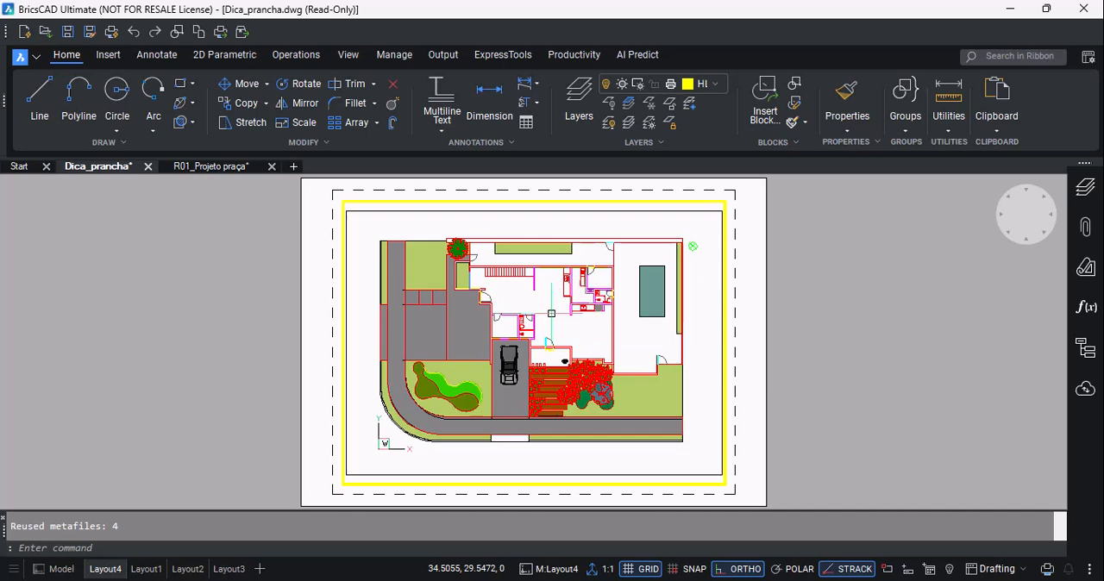
{"action": "type", "text": "z"}
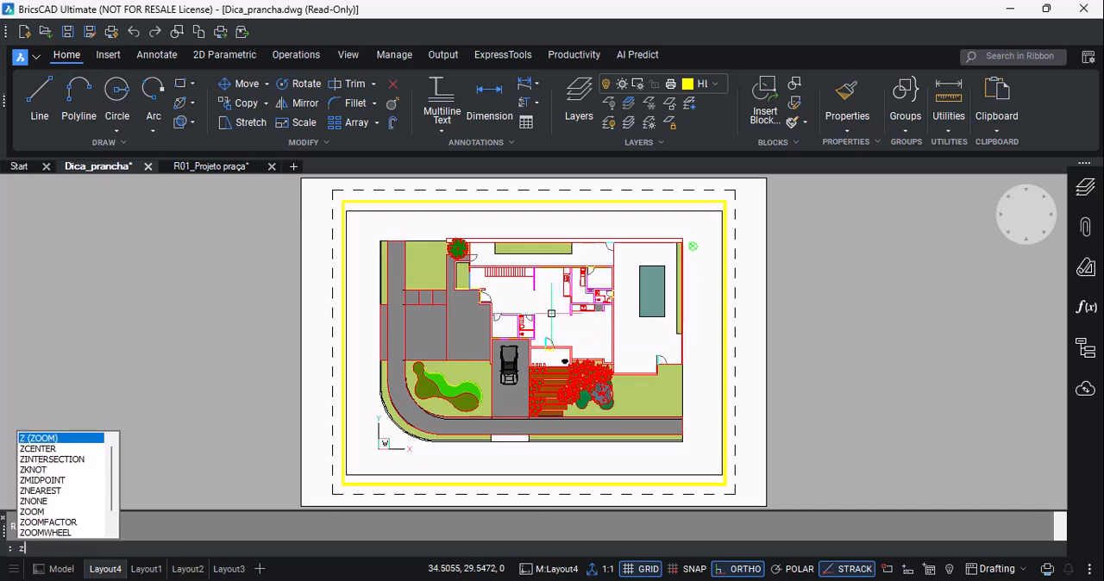
{"action": "key", "text": "Return"}
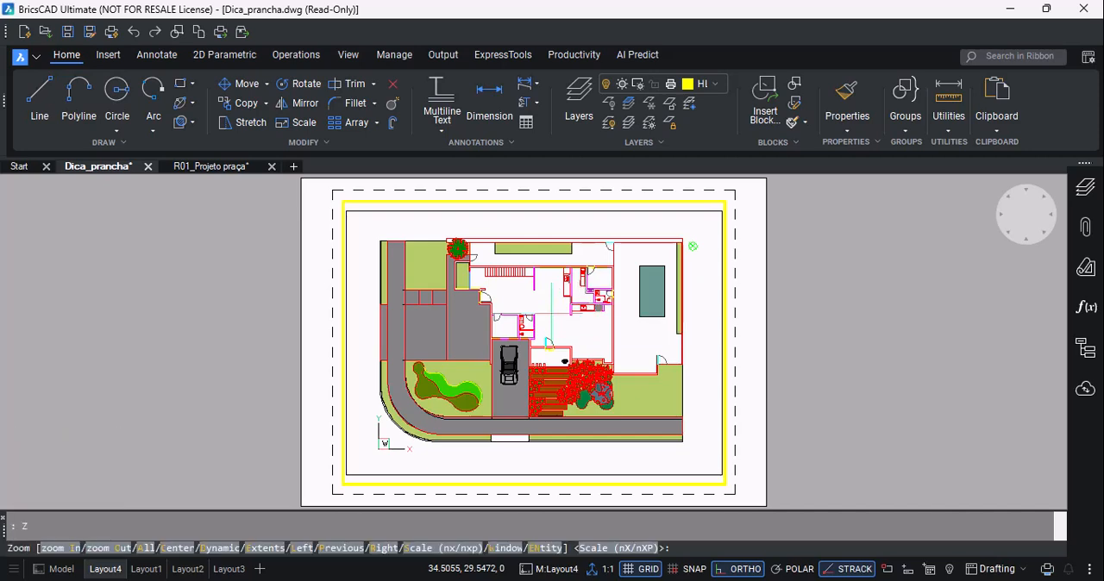
{"action": "type", "text": "1000/50xp"}
{"action": "key", "text": "Return"}
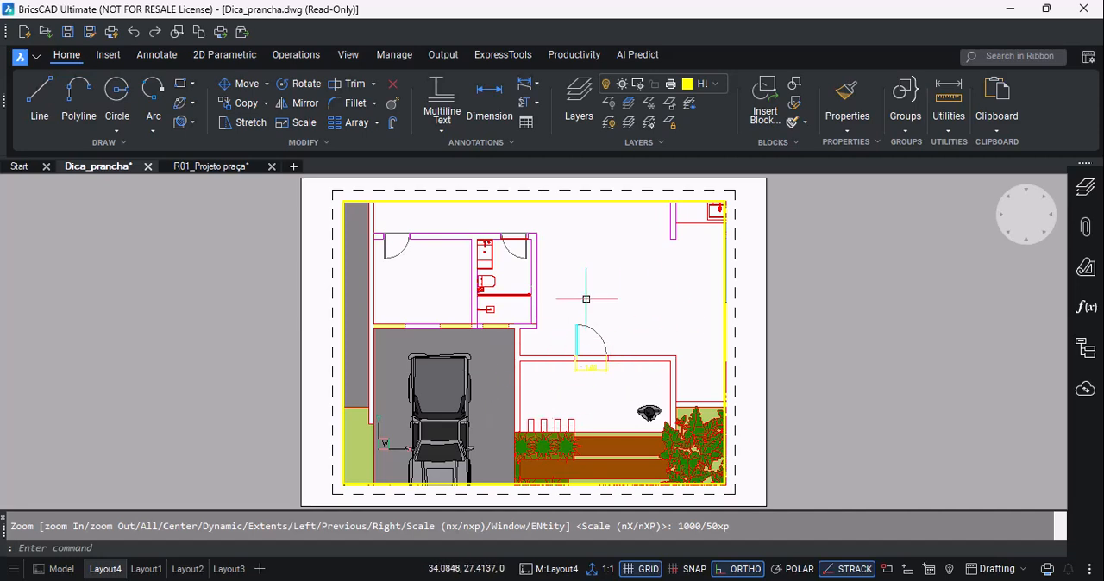
- Pan the viewport's view to frame the entrance, wooden deck path and front garden trees, and return to paper space
{"action": "type", "text": "p"}
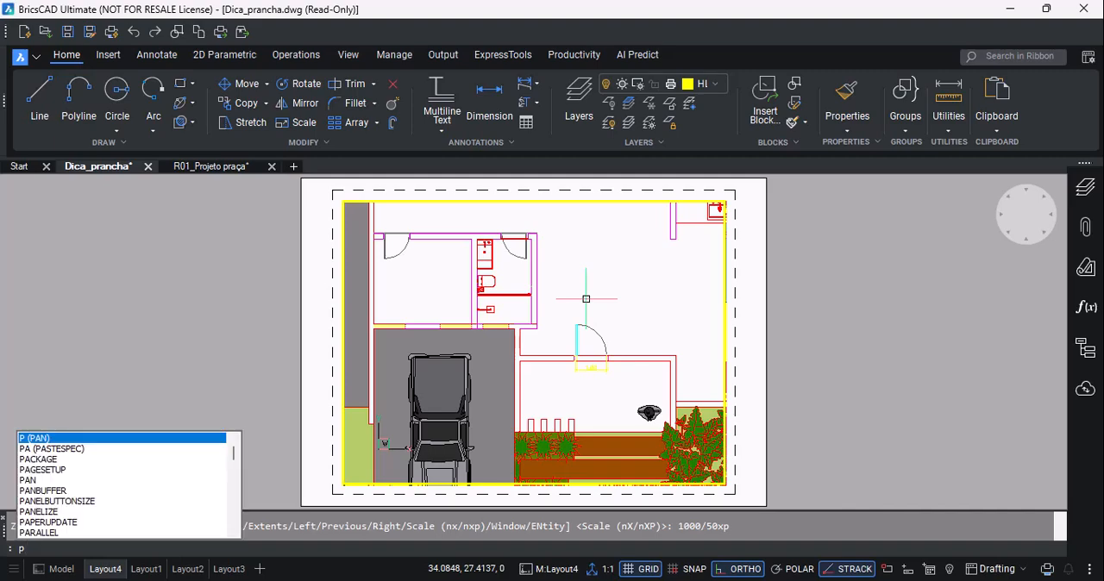
{"action": "key", "text": "Return"}
{"action": "mouse_move", "coordinate": [592, 365]}
{"action": "left_mouse_down"}
{"action": "mouse_move", "coordinate": [595, 279]}
{"action": "mouse_move", "coordinate": [526, 242]}
{"action": "mouse_move", "coordinate": [461, 285]}
{"action": "mouse_move", "coordinate": [469, 303]}
{"action": "mouse_move", "coordinate": [522, 264]}
{"action": "mouse_move", "coordinate": [532, 217]}
{"action": "left_mouse_up"}
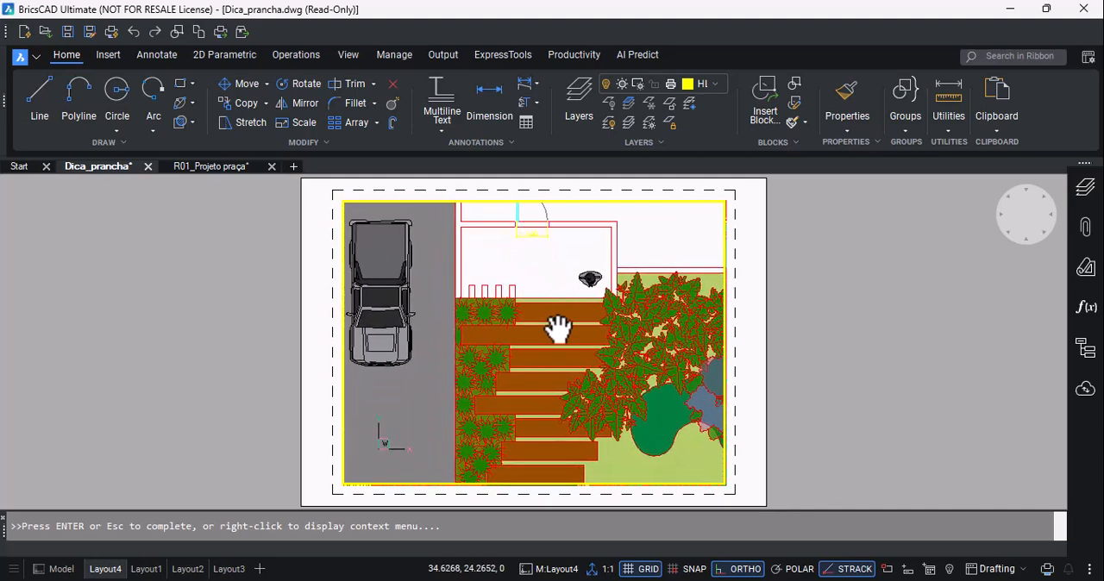
{"action": "mouse_move", "coordinate": [549, 385]}
{"action": "left_mouse_down"}
{"action": "mouse_move", "coordinate": [500, 328]}
{"action": "mouse_move", "coordinate": [419, 389]}
{"action": "mouse_move", "coordinate": [514, 408]}
{"action": "mouse_move", "coordinate": [508, 422]}
{"action": "left_mouse_up"}
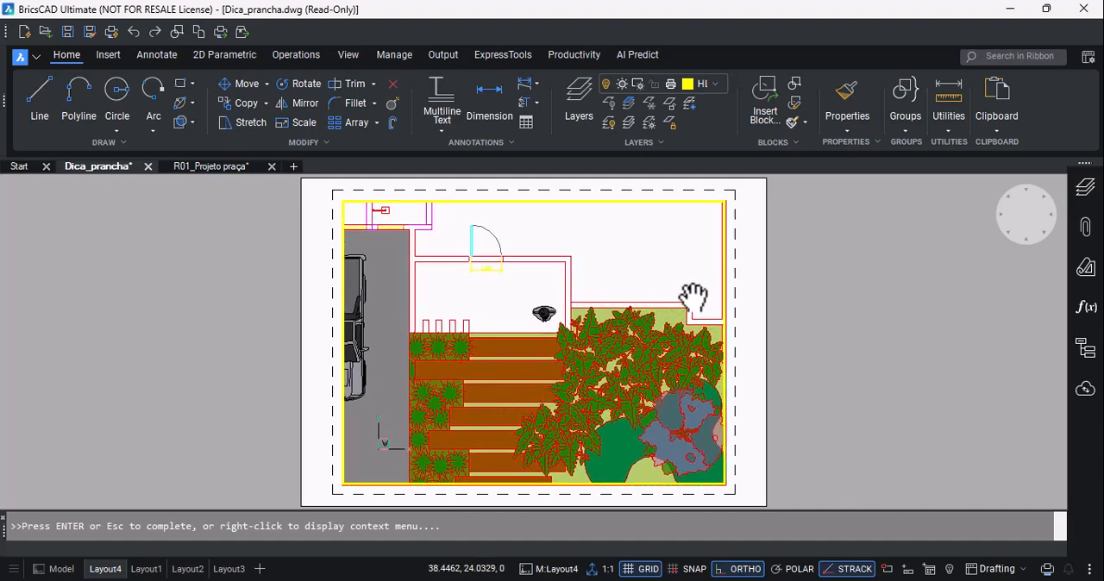
{"action": "left_click", "coordinate": [808, 303]}
{"action": "key", "text": "Escape"}
{"action": "double_click", "coordinate": [801, 315]}
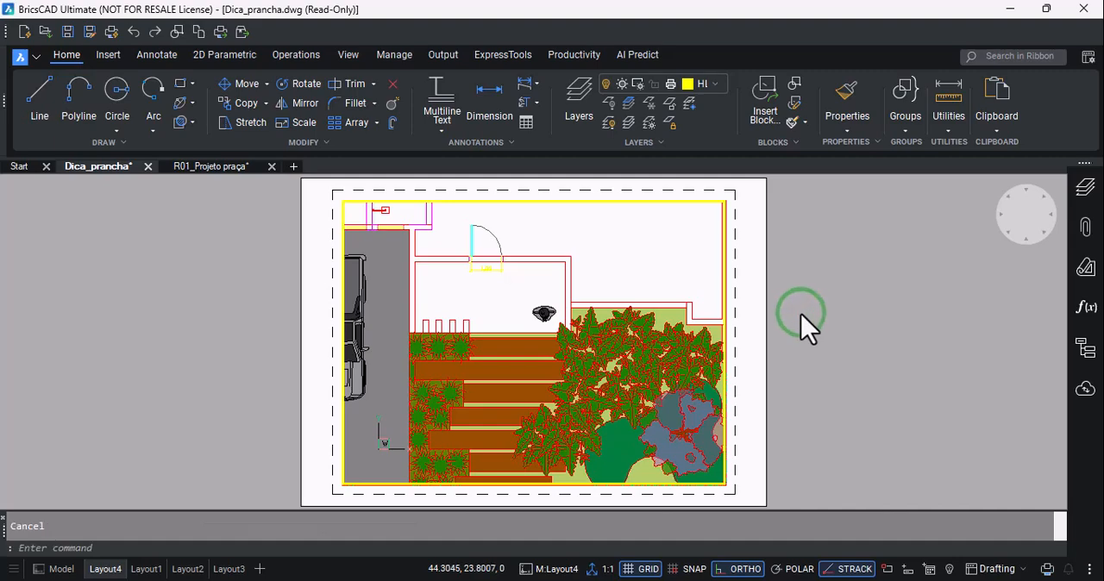
{"action": "left_click", "coordinate": [801, 315]}
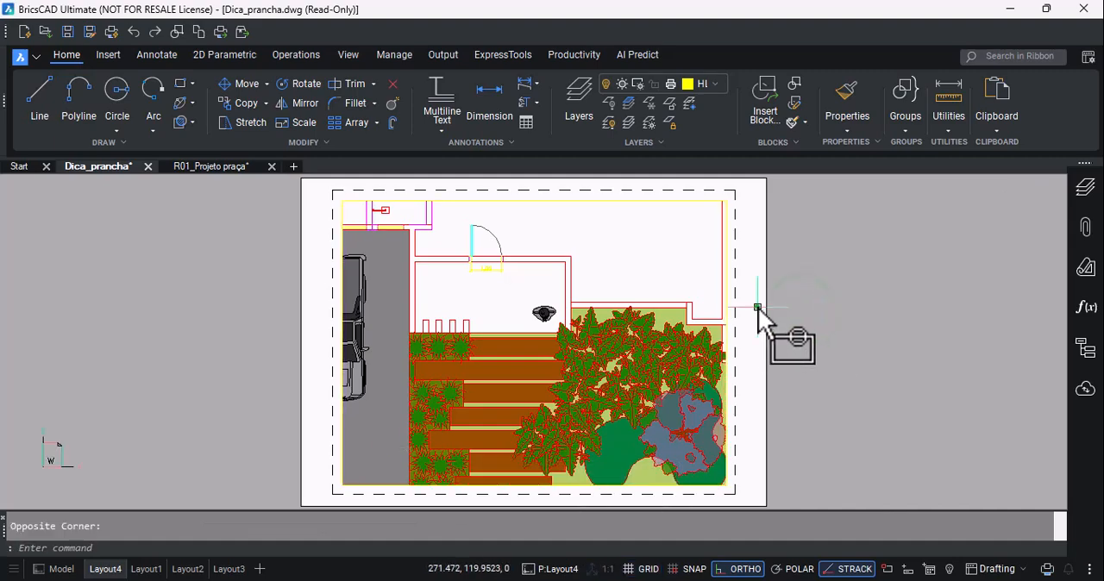
- Select the viewport frame and reactivate the viewport's model space
{"action": "left_click", "coordinate": [696, 202]}
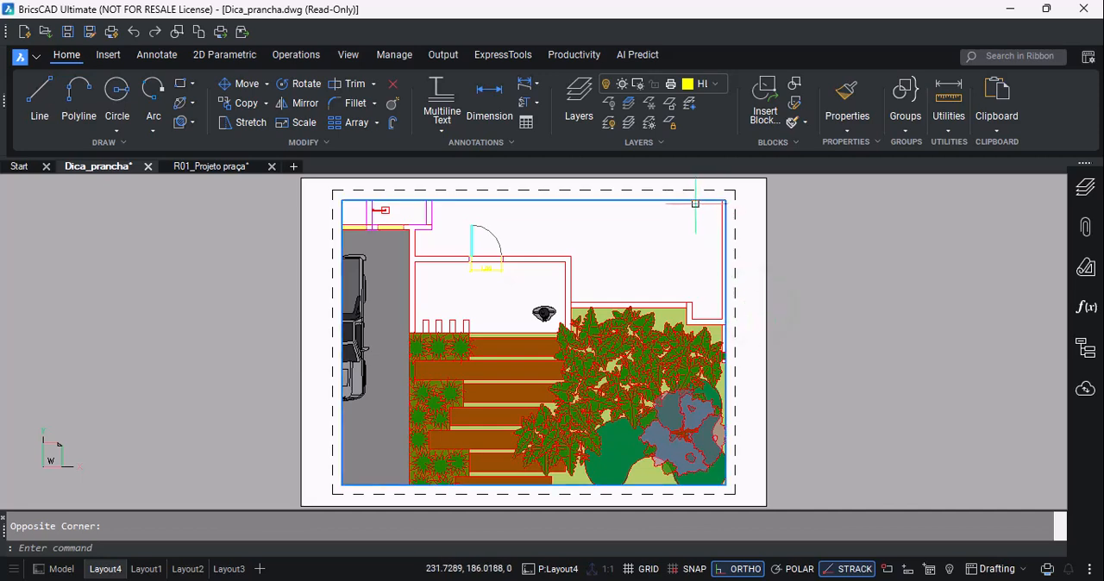
{"action": "double_click", "coordinate": [685, 232]}
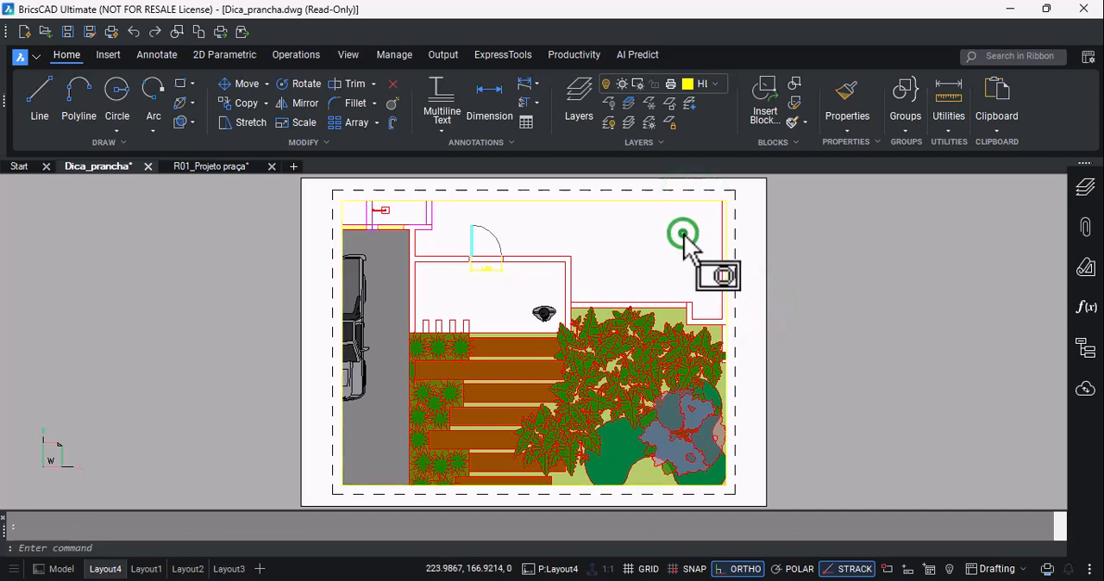